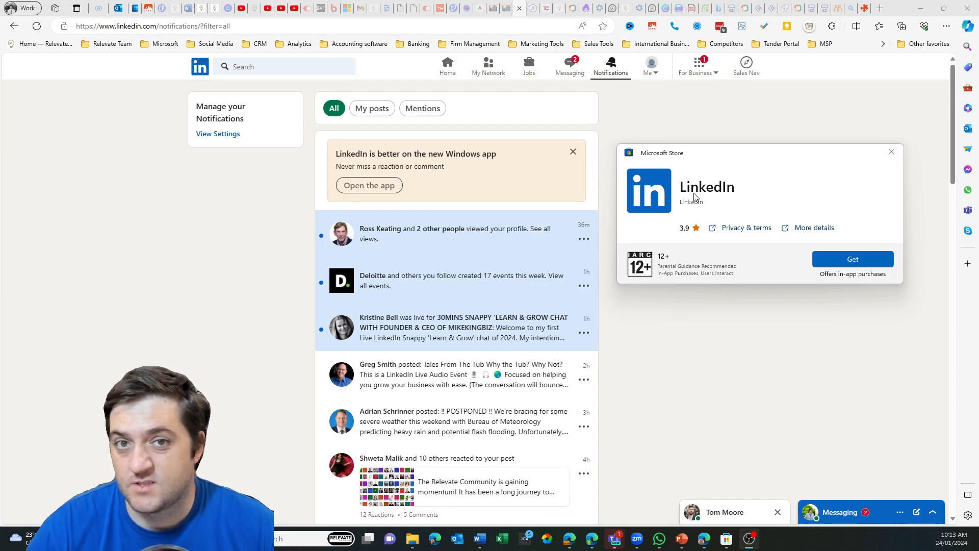
Step: Install the LinkedIn Windows app from the Microsoft Store popup via Get
{"action": "left_click", "coordinate": [871, 260]}
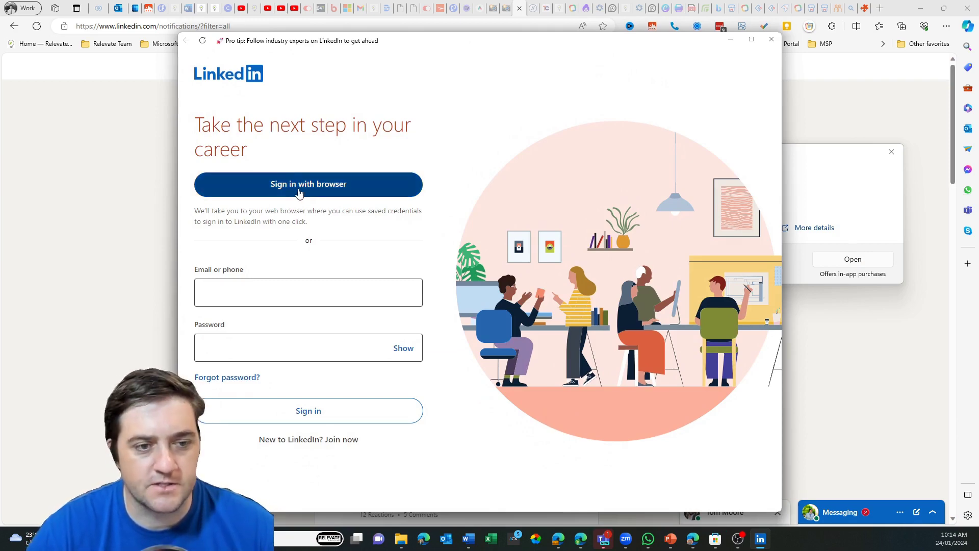
Step: Sign in through the browser, verify the login and hand off back to the LinkedIn app
{"action": "left_click", "coordinate": [333, 192]}
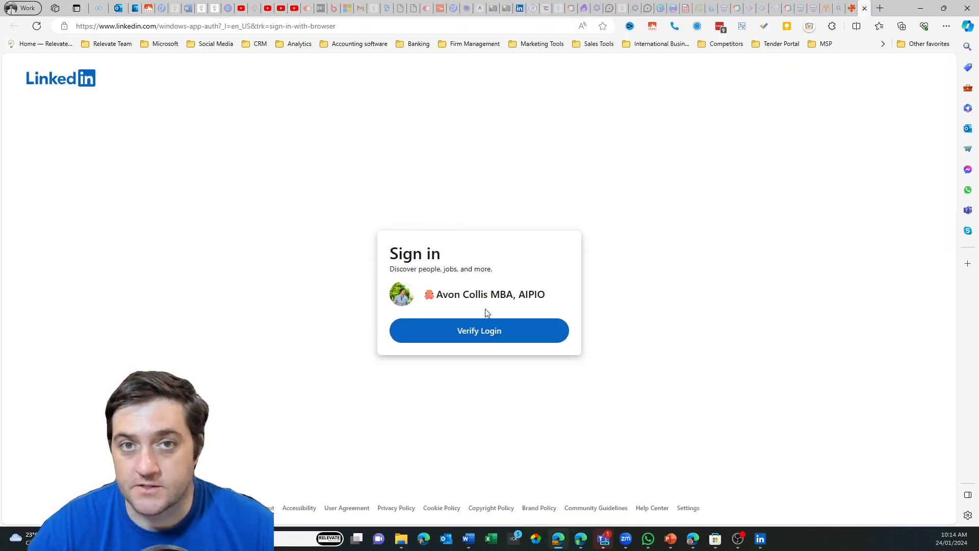
{"action": "left_click", "coordinate": [492, 339]}
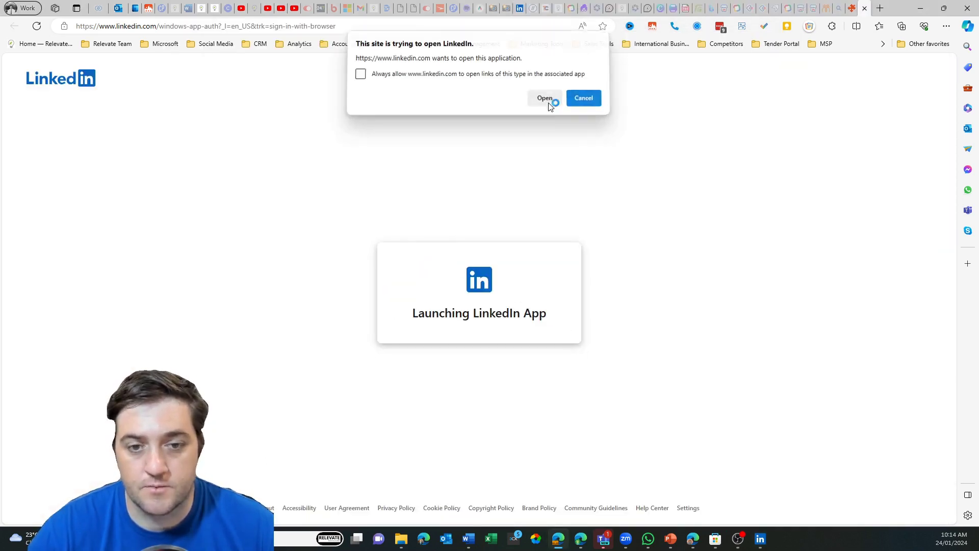
{"action": "left_click", "coordinate": [547, 101]}
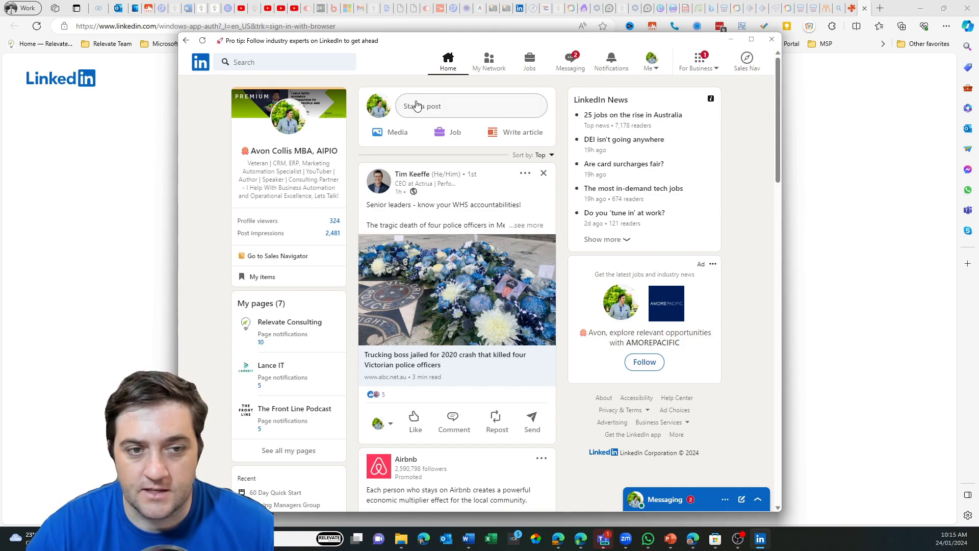
{"action": "scroll", "coordinate": [406, 184], "scroll_direction": "down", "scroll_amount": 1}
{"action": "scroll", "coordinate": [406, 160], "scroll_direction": "up", "scroll_amount": 1}
Step: Visit Search and My Network, then land on the Notifications list of recent activity
{"action": "left_click", "coordinate": [283, 63]}
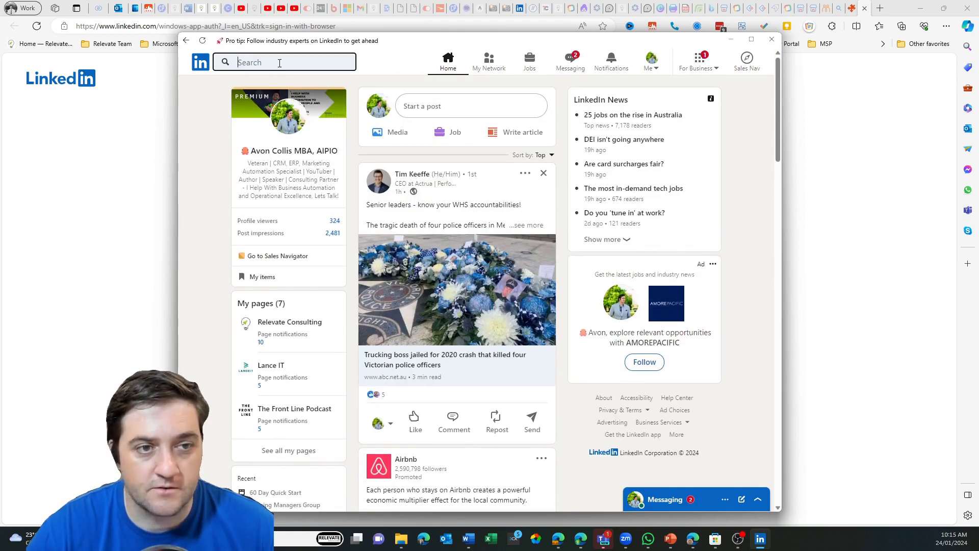
{"action": "left_click", "coordinate": [490, 62]}
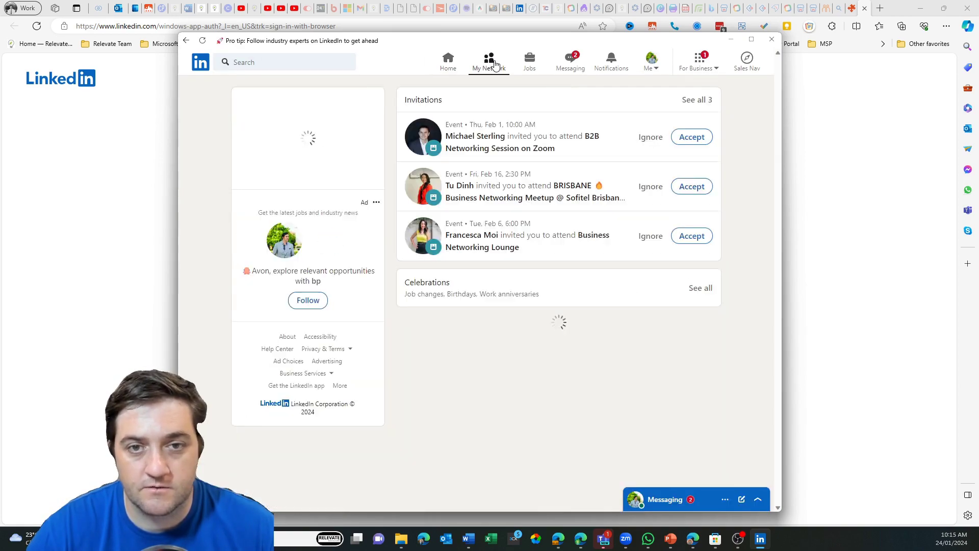
{"action": "left_click", "coordinate": [536, 63]}
{"action": "left_click", "coordinate": [589, 74]}
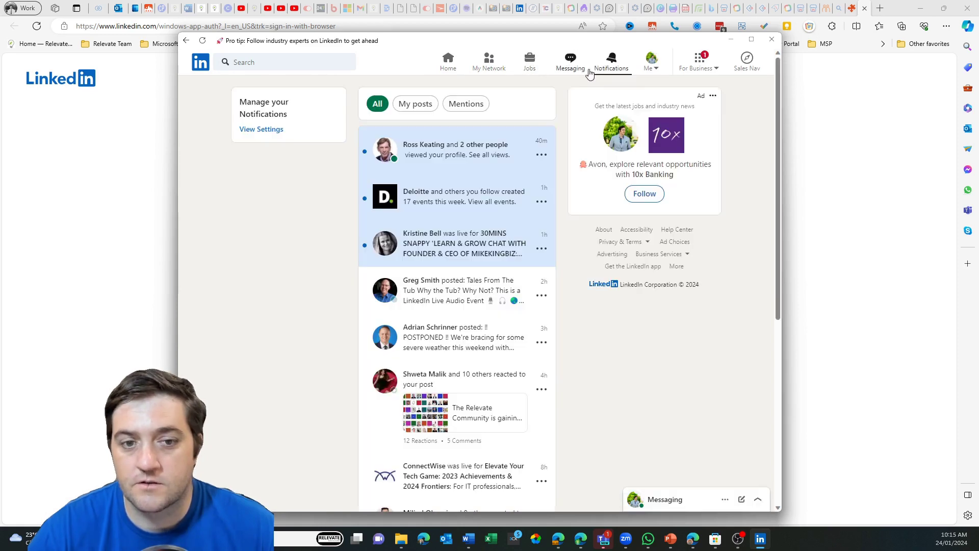